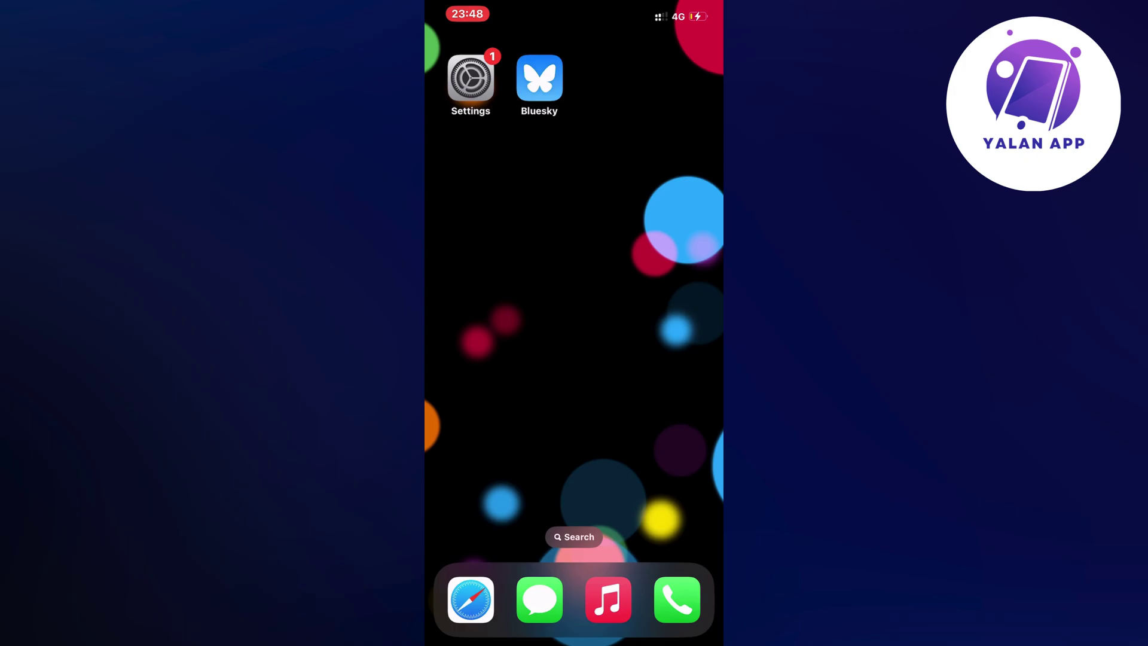
Step: Open Settings, then General, then the iPhone Storage page showing 233 of 256 GB used
{"action": "left_click", "coordinate": [470, 79]}
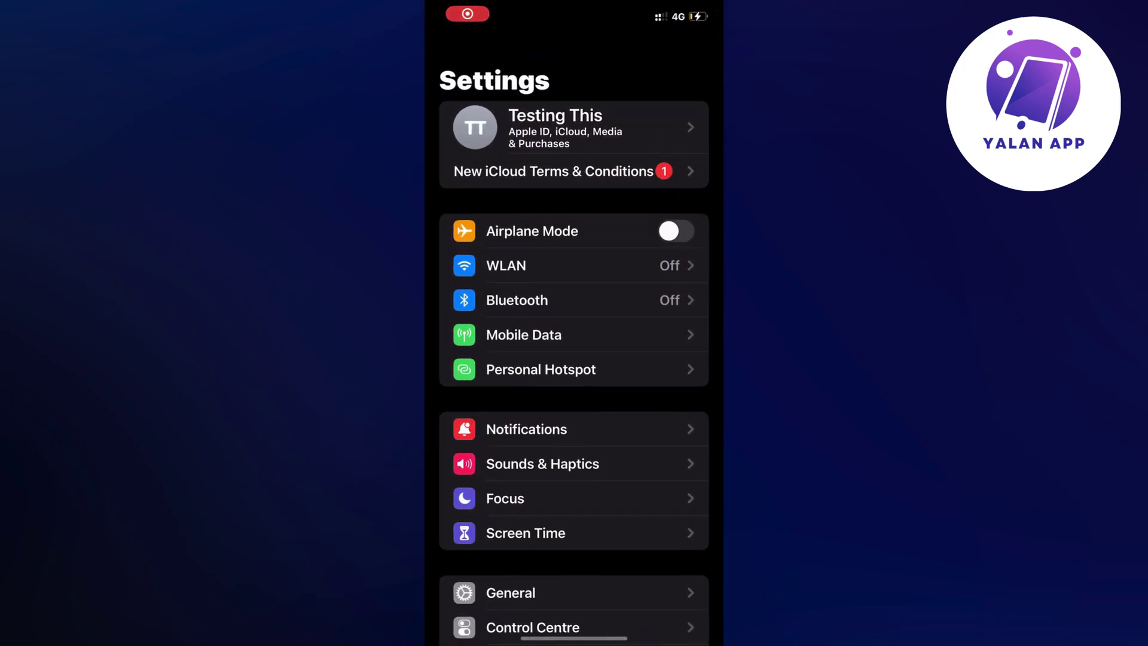
{"action": "scroll", "coordinate": [575, 360], "scroll_direction": "down", "scroll_amount": 5}
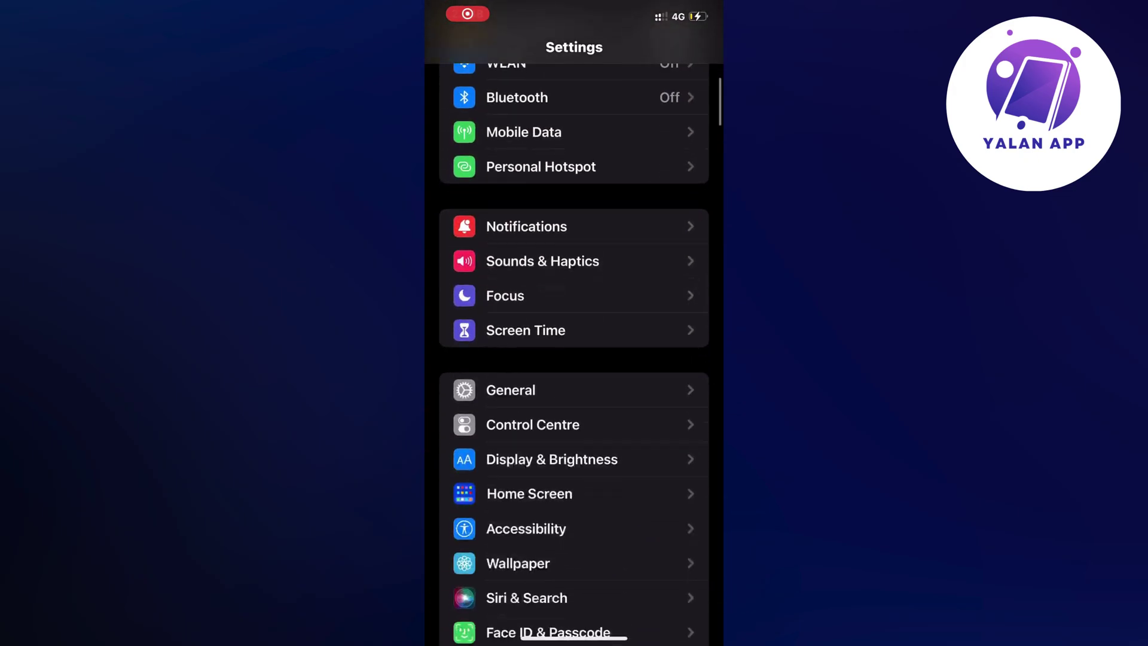
{"action": "left_click", "coordinate": [511, 390]}
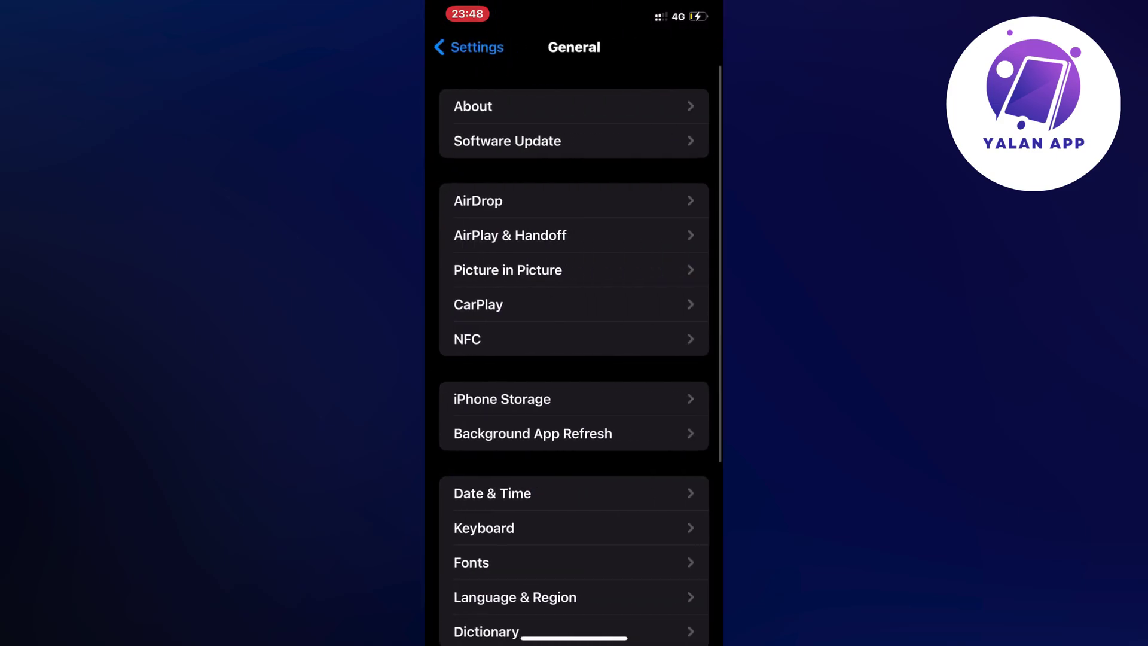
{"action": "scroll", "coordinate": [574, 359], "scroll_direction": "down", "scroll_amount": 3}
{"action": "left_click", "coordinate": [503, 292]}
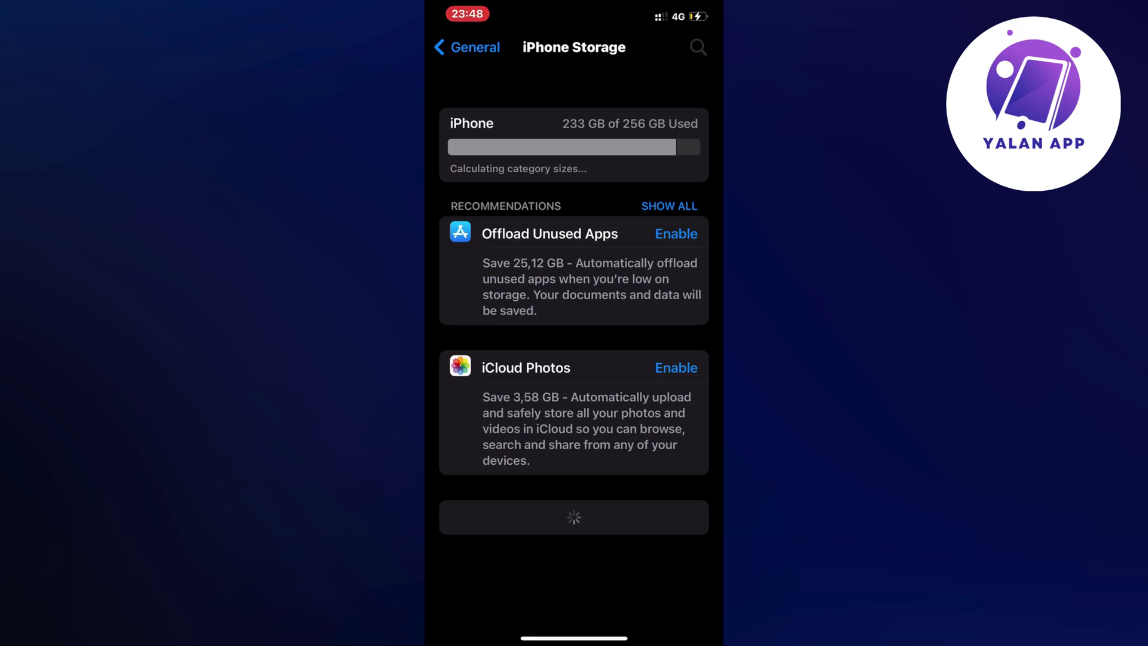
{"action": "scroll", "coordinate": [574, 360], "scroll_direction": "down", "scroll_amount": 10}
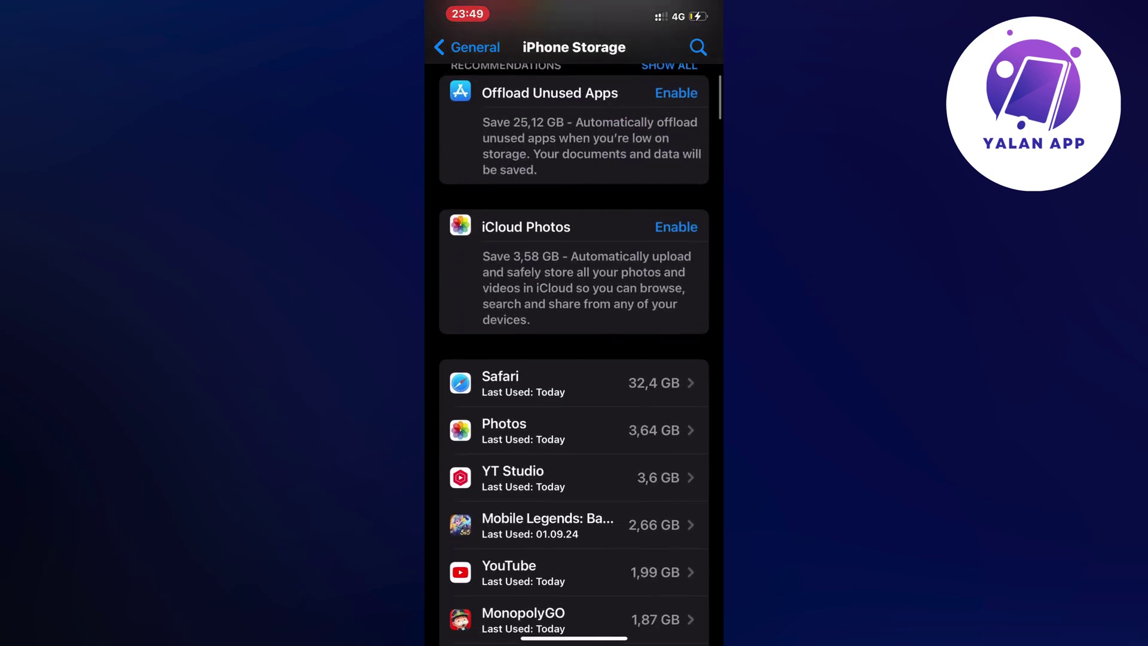
{"action": "scroll", "coordinate": [575, 360], "scroll_direction": "down", "scroll_amount": 5}
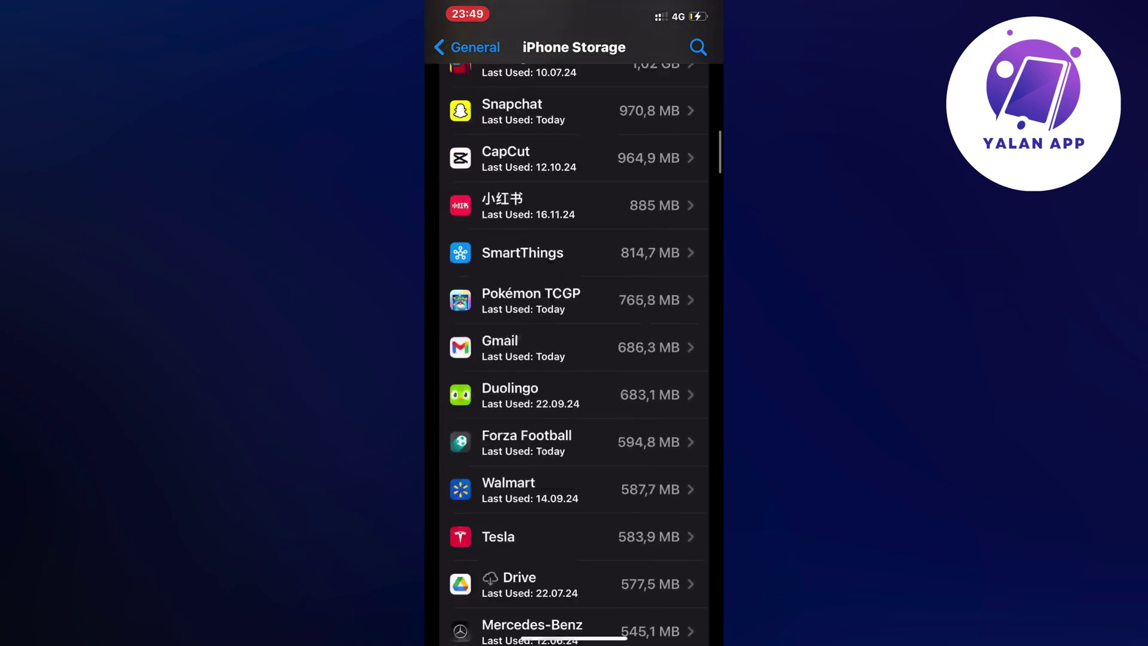
{"action": "scroll", "coordinate": [575, 358], "scroll_direction": "down", "scroll_amount": 5}
{"action": "scroll", "coordinate": [574, 359], "scroll_direction": "down", "scroll_amount": 5}
{"action": "scroll", "coordinate": [574, 359], "scroll_direction": "down", "scroll_amount": 5}
{"action": "scroll", "coordinate": [574, 359], "scroll_direction": "down", "scroll_amount": 5}
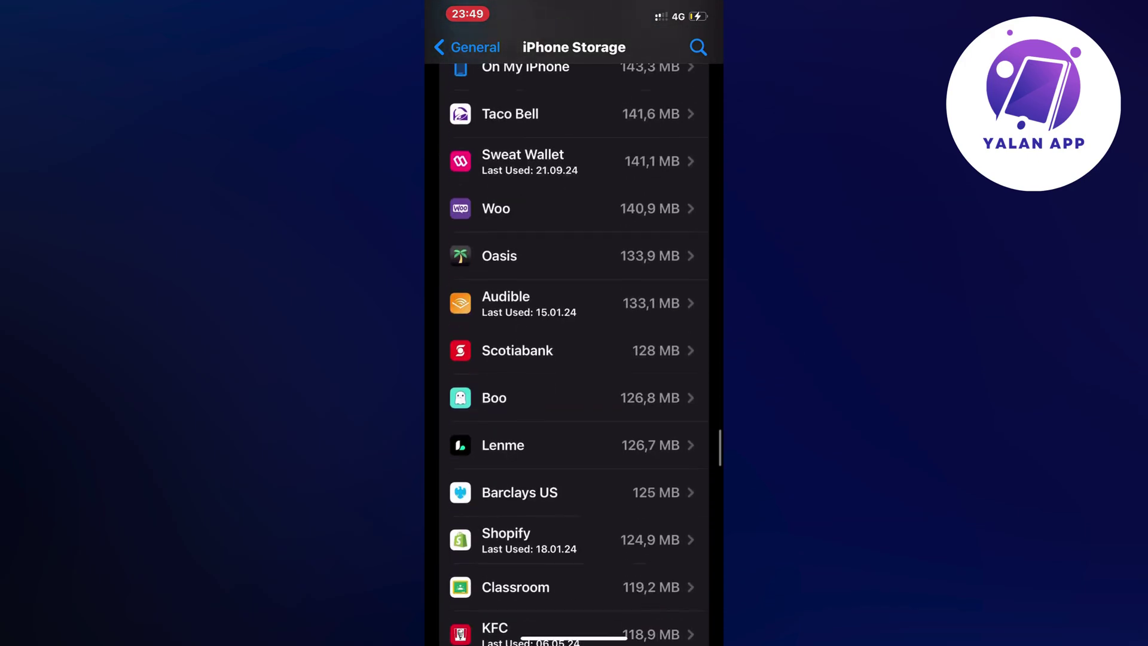
{"action": "scroll", "coordinate": [574, 358], "scroll_direction": "down", "scroll_amount": 5}
{"action": "scroll", "coordinate": [574, 359], "scroll_direction": "down", "scroll_amount": 5}
{"action": "scroll", "coordinate": [574, 358], "scroll_direction": "up", "scroll_amount": 1}
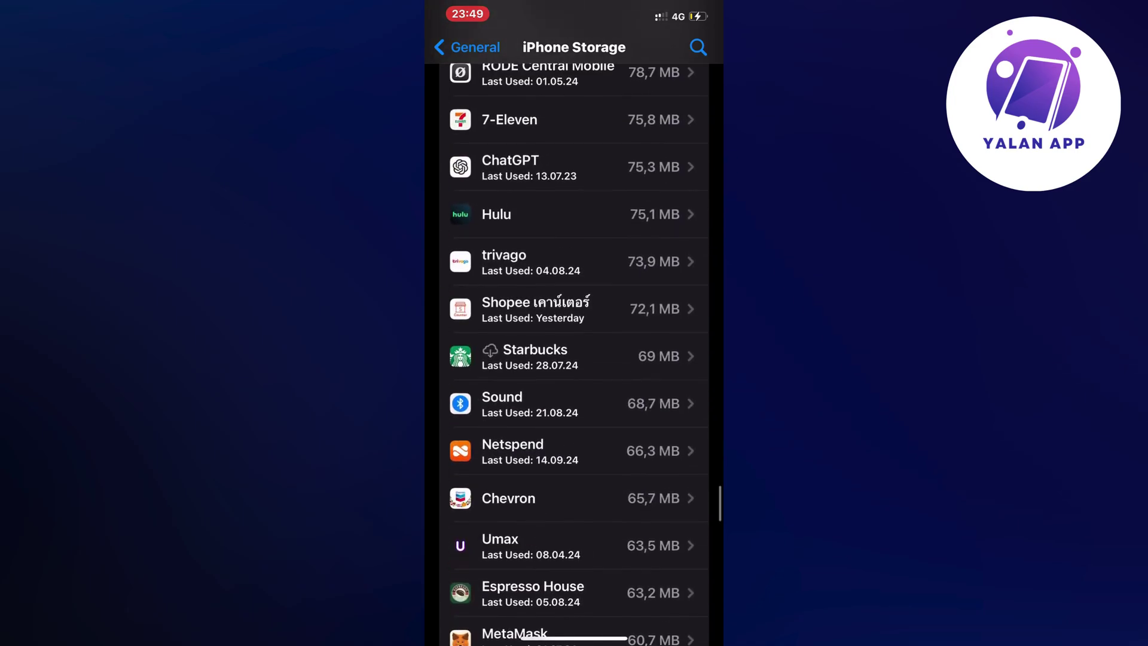
{"action": "scroll", "coordinate": [574, 359], "scroll_direction": "down", "scroll_amount": 3}
{"action": "scroll", "coordinate": [574, 359], "scroll_direction": "down", "scroll_amount": 4}
{"action": "scroll", "coordinate": [574, 359], "scroll_direction": "down", "scroll_amount": 3}
{"action": "scroll", "coordinate": [574, 360], "scroll_direction": "down", "scroll_amount": 1}
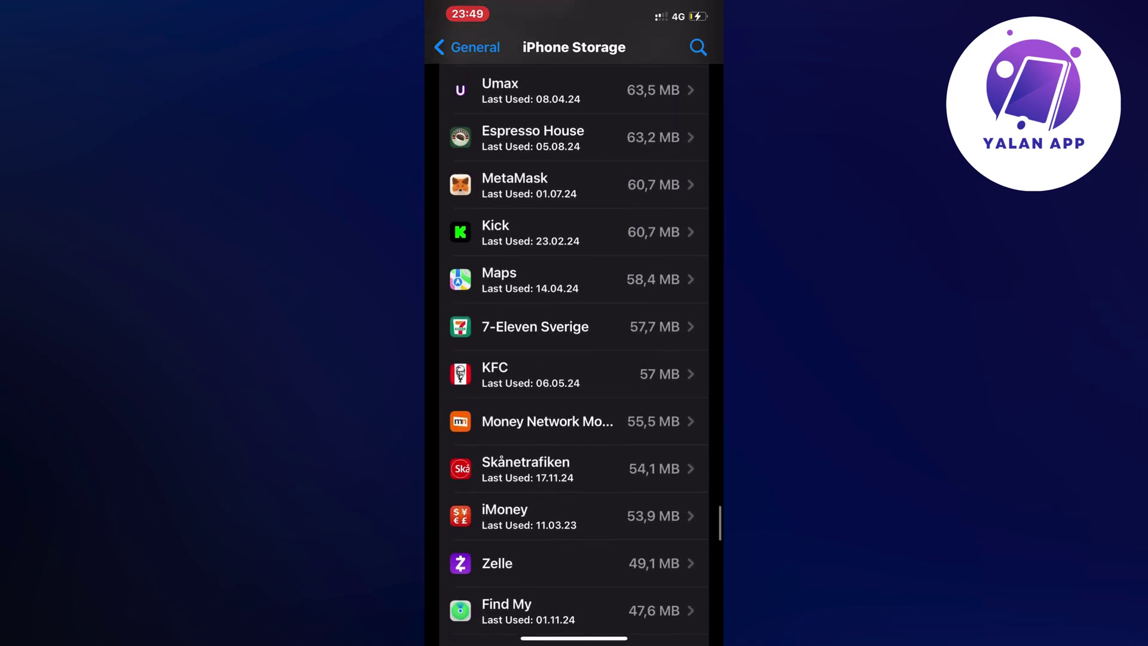
{"action": "scroll", "coordinate": [575, 358], "scroll_direction": "up", "scroll_amount": 4}
{"action": "scroll", "coordinate": [574, 359], "scroll_direction": "up", "scroll_amount": 3}
{"action": "scroll", "coordinate": [575, 359], "scroll_direction": "up", "scroll_amount": 1}
{"action": "scroll", "coordinate": [575, 359], "scroll_direction": "down", "scroll_amount": 4}
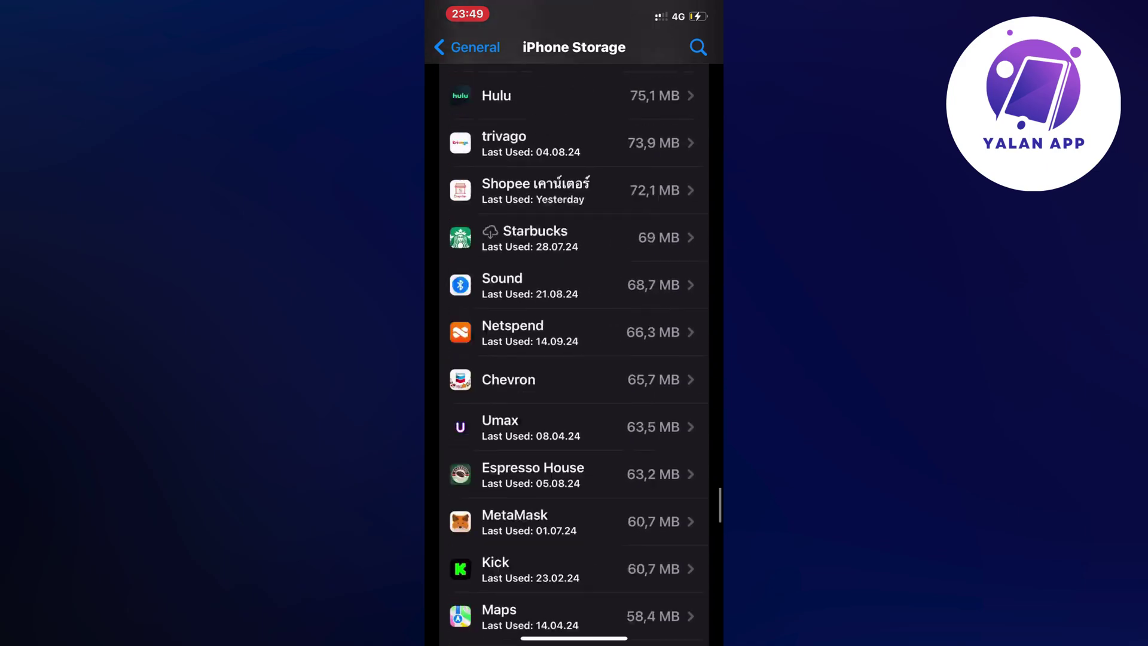
{"action": "scroll", "coordinate": [574, 359], "scroll_direction": "up", "scroll_amount": 5}
{"action": "scroll", "coordinate": [575, 360], "scroll_direction": "up", "scroll_amount": 1}
Step: Offload the Bluesky app from its storage page, keeping its 119 KB of documents and data
{"action": "left_click", "coordinate": [574, 394]}
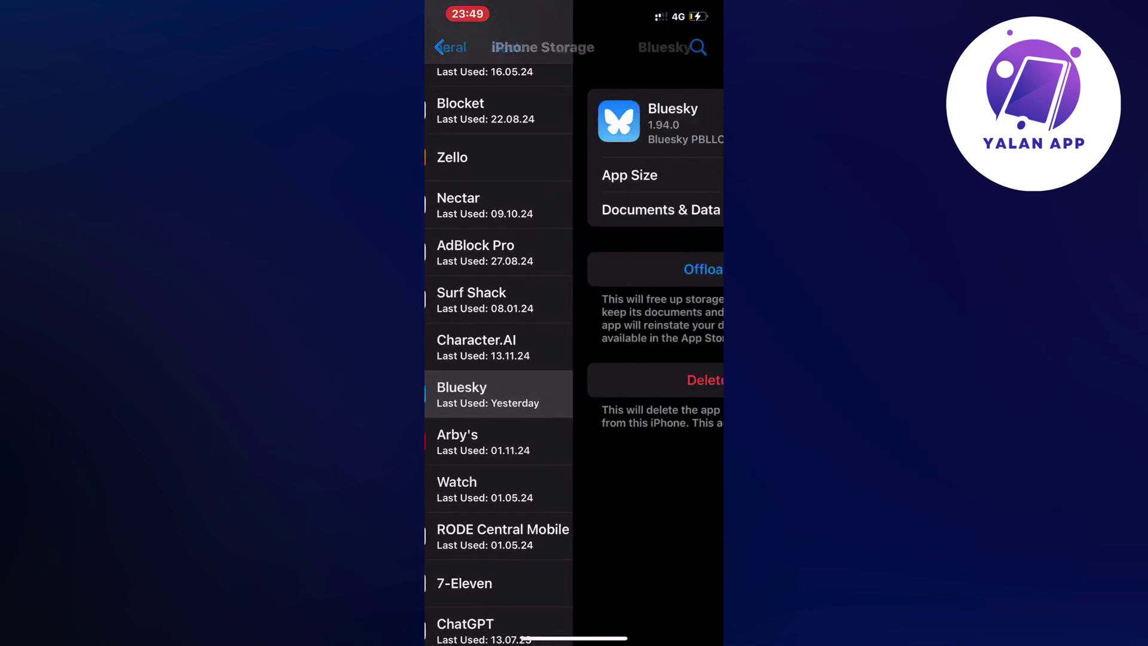
{"action": "left_click", "coordinate": [574, 269]}
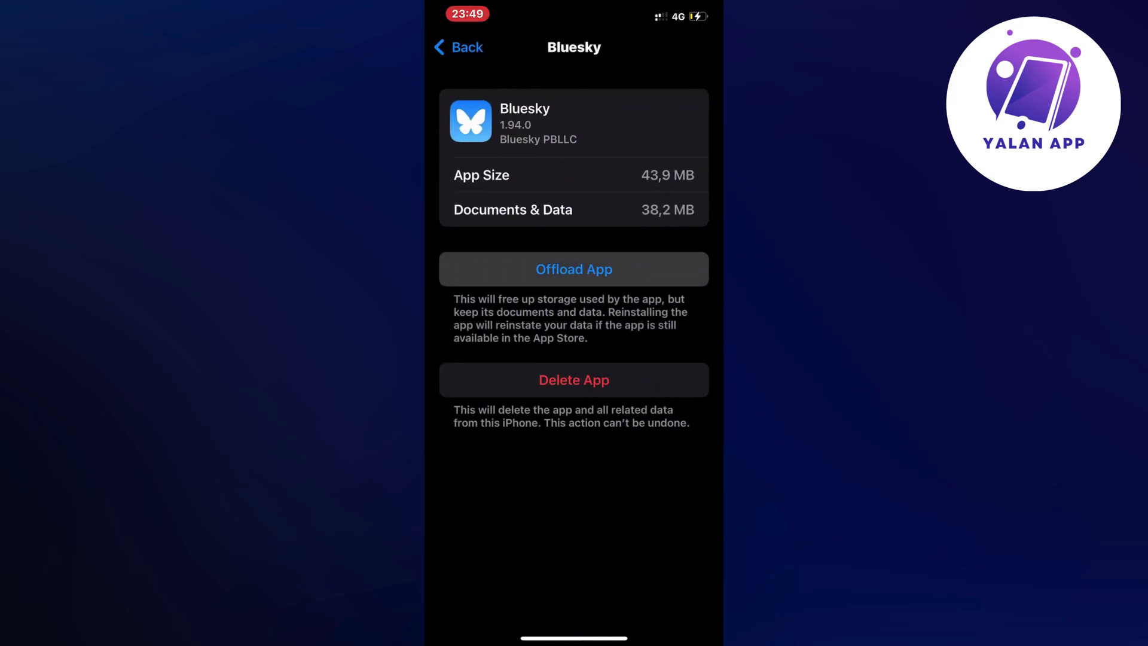
{"action": "left_click", "coordinate": [574, 554]}
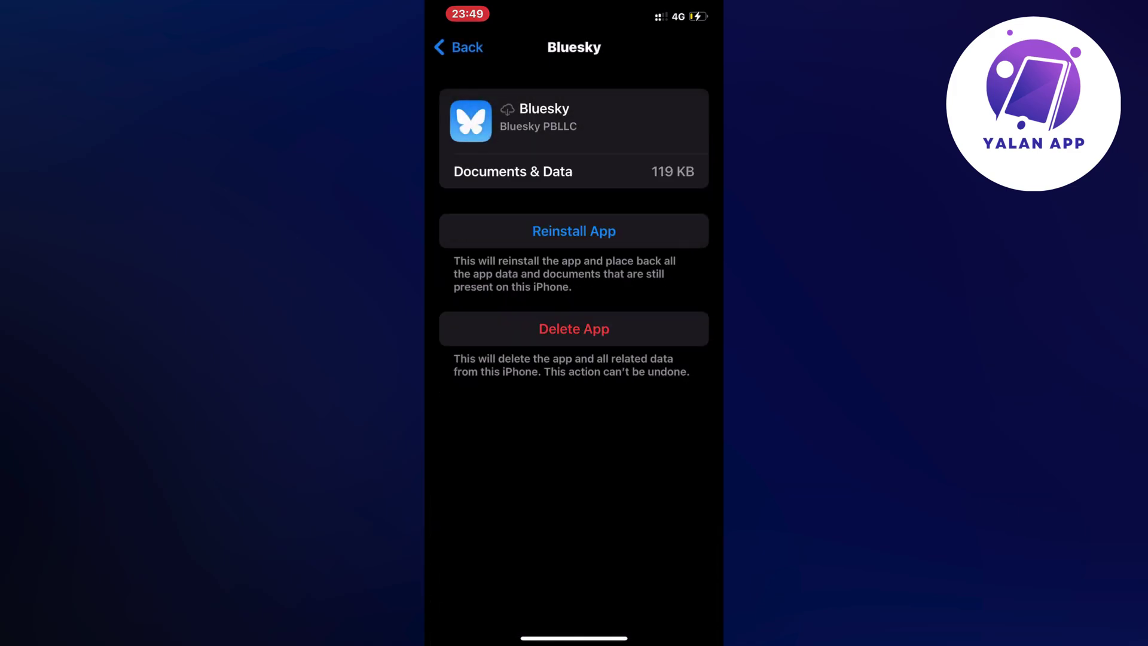
Step: Reinstall the offloaded Bluesky app so its icon appears loading on the home screen
{"action": "left_click", "coordinate": [574, 230]}
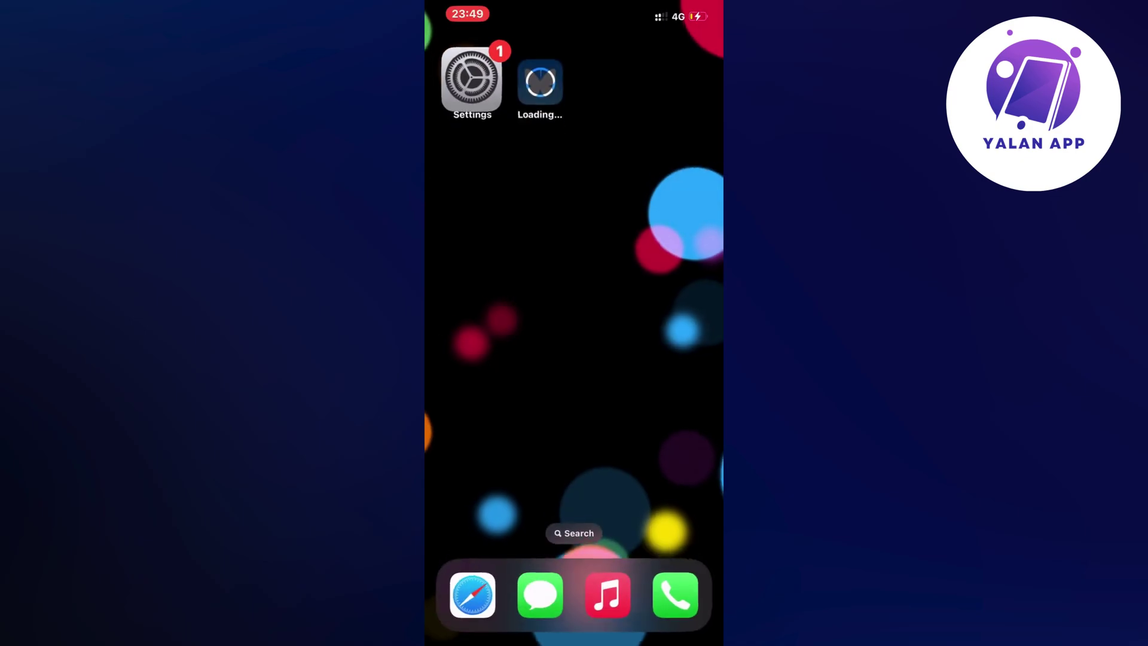